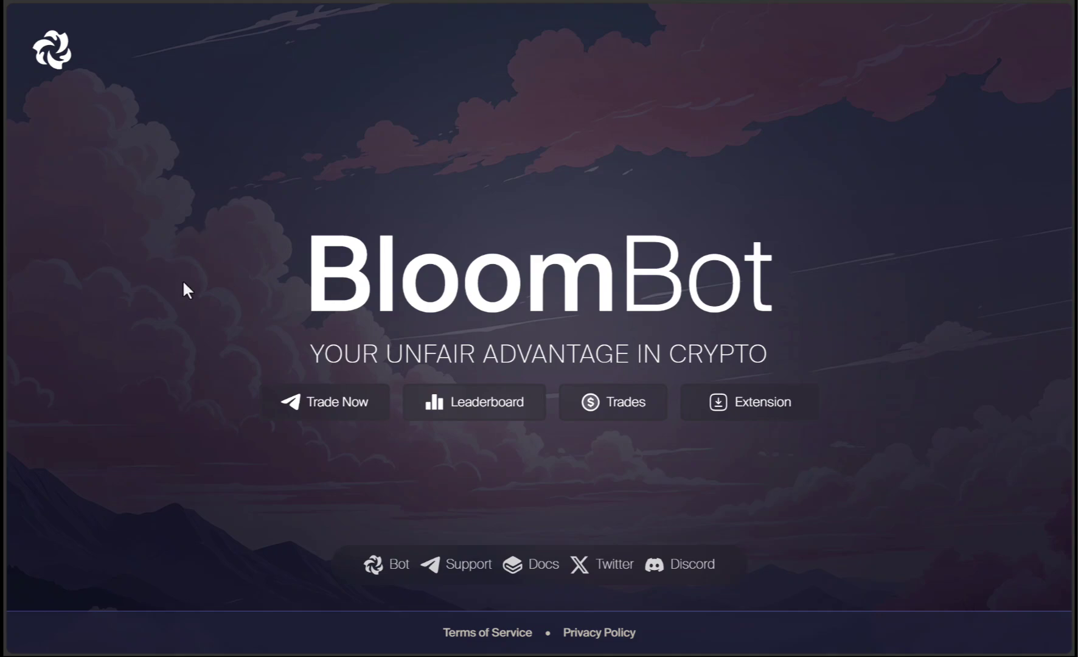
- Scroll down through the Top 50 Traders table ranked by all-time volume
{"action": "scroll", "coordinate": [487, 304], "scroll_direction": "down", "scroll_amount": 2}
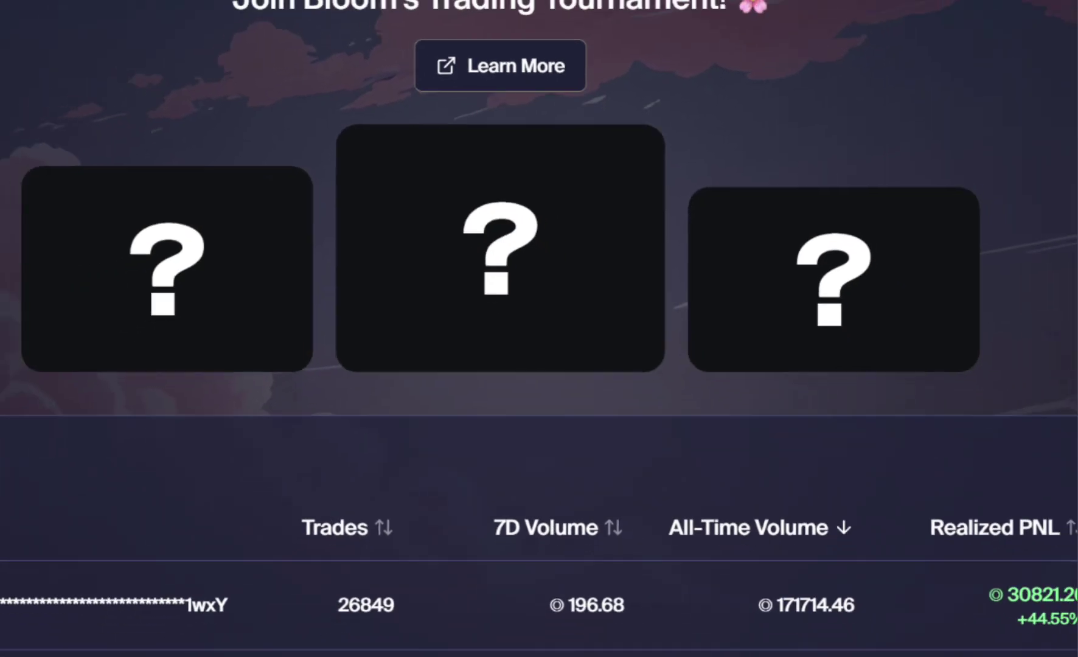
{"action": "scroll", "coordinate": [532, 353], "scroll_direction": "down", "scroll_amount": 2}
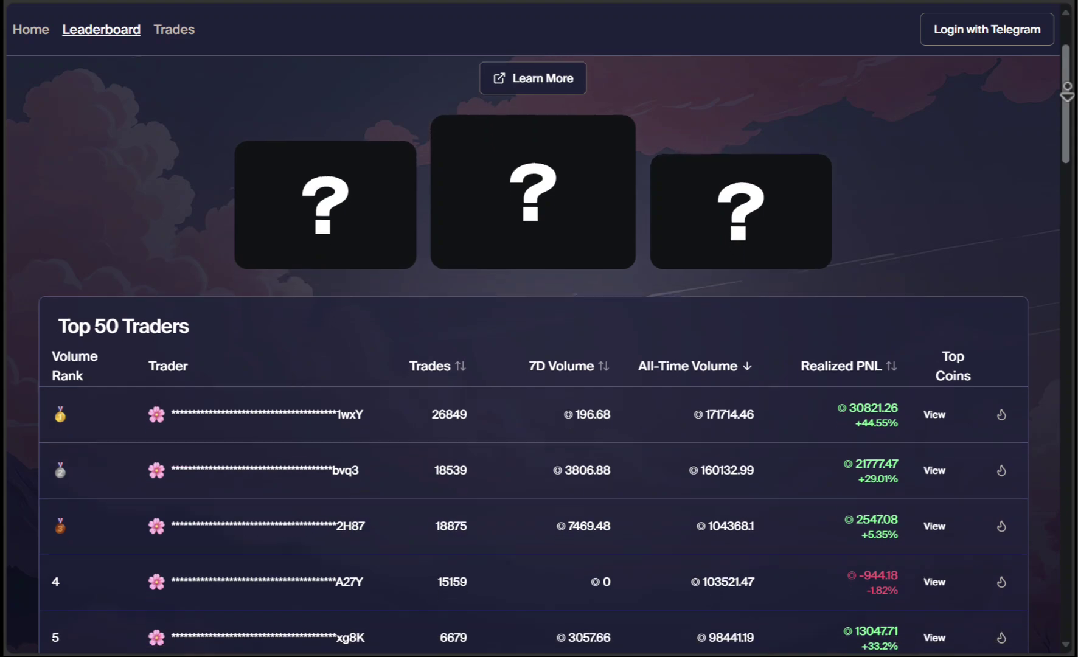
{"action": "scroll", "coordinate": [532, 353], "scroll_direction": "down", "scroll_amount": 2}
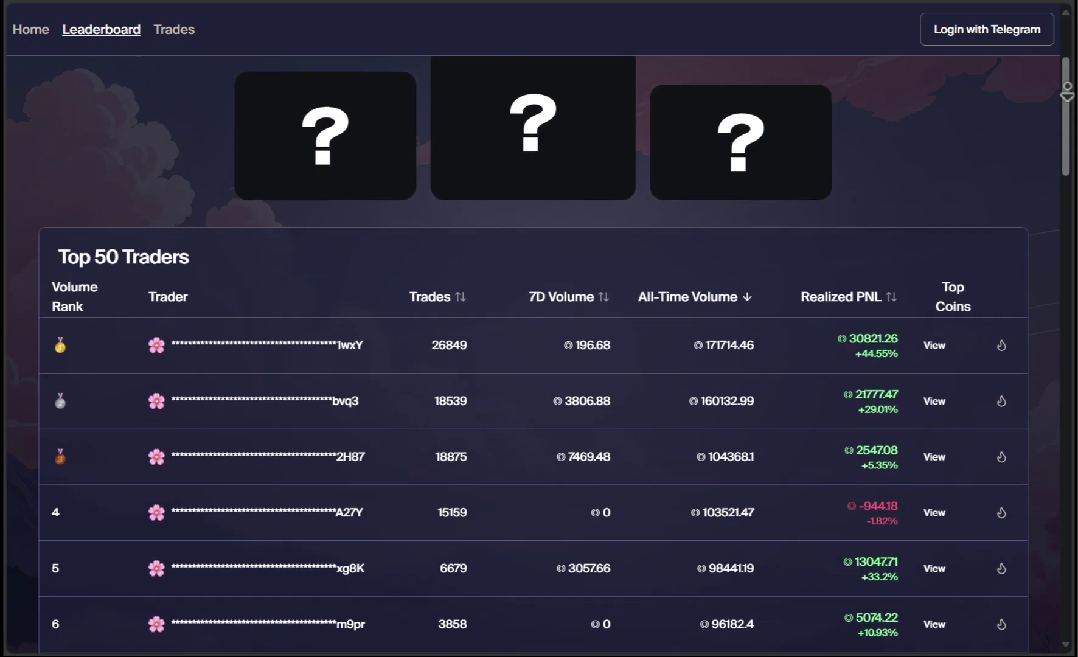
{"action": "scroll", "coordinate": [533, 352], "scroll_direction": "down", "scroll_amount": 2}
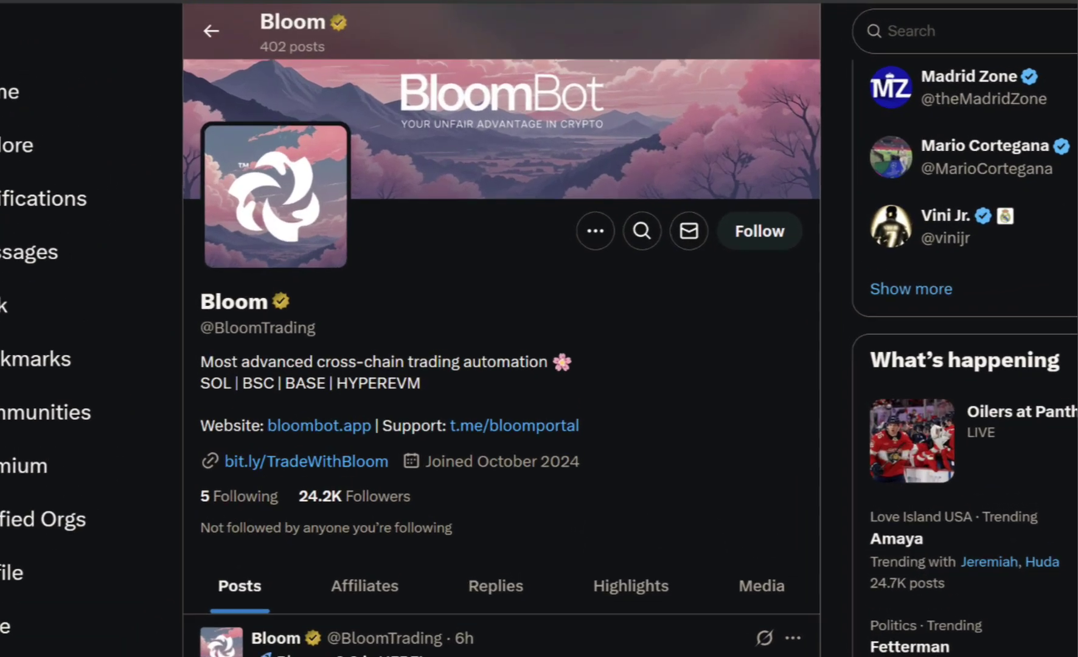
{"action": "scroll", "coordinate": [539, 365], "scroll_direction": "down", "scroll_amount": 2}
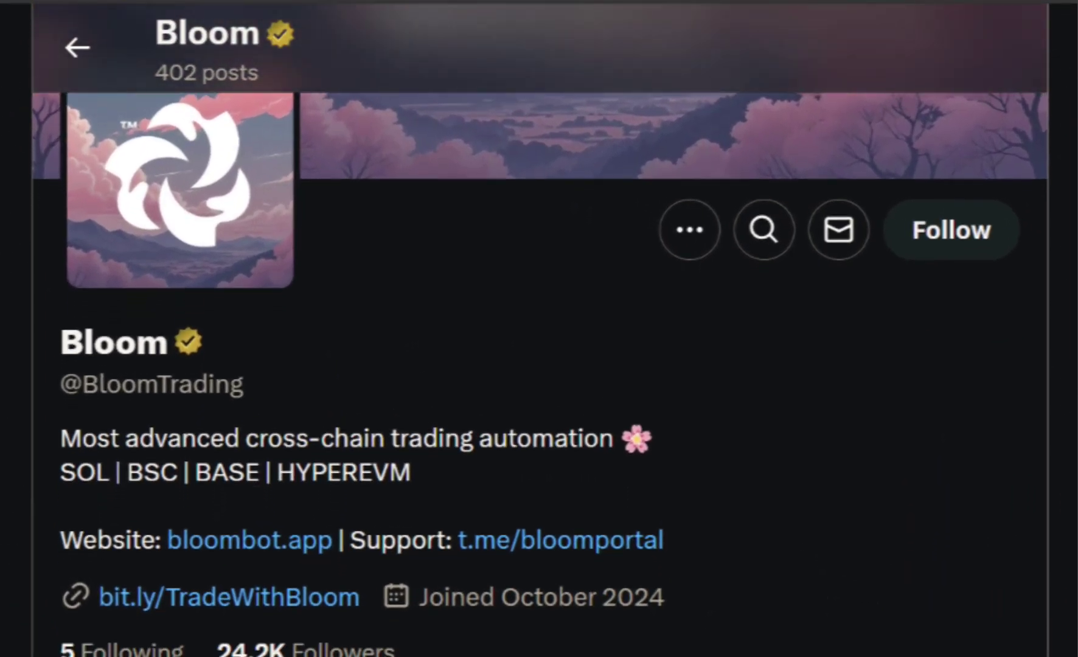
{"action": "scroll", "coordinate": [539, 365], "scroll_direction": "down", "scroll_amount": 2}
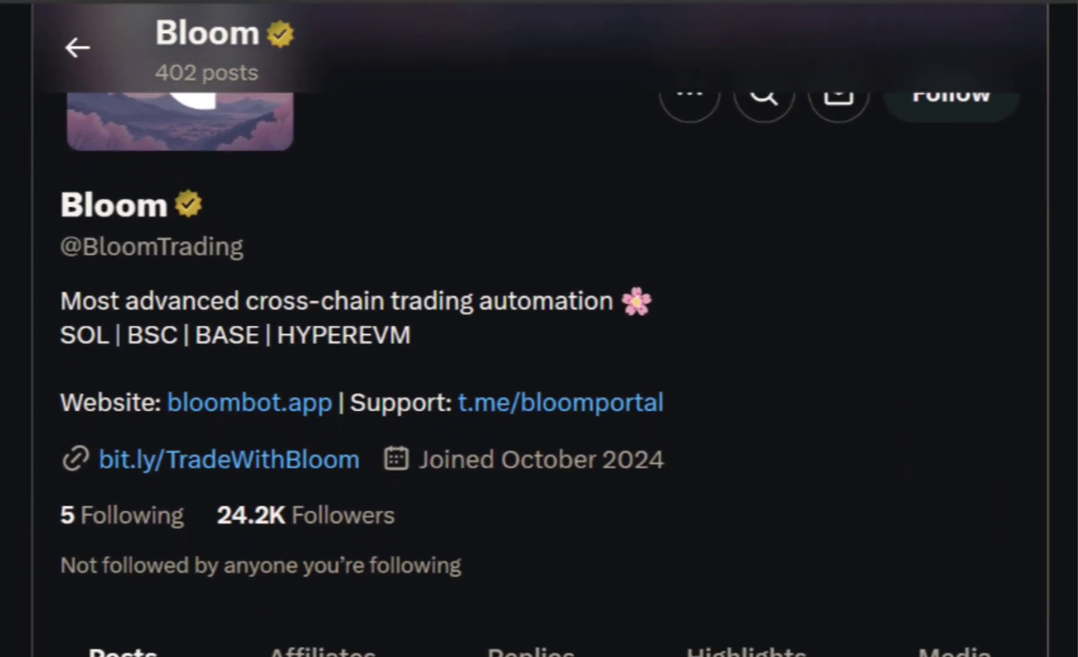
{"action": "scroll", "coordinate": [539, 364], "scroll_direction": "down", "scroll_amount": 2}
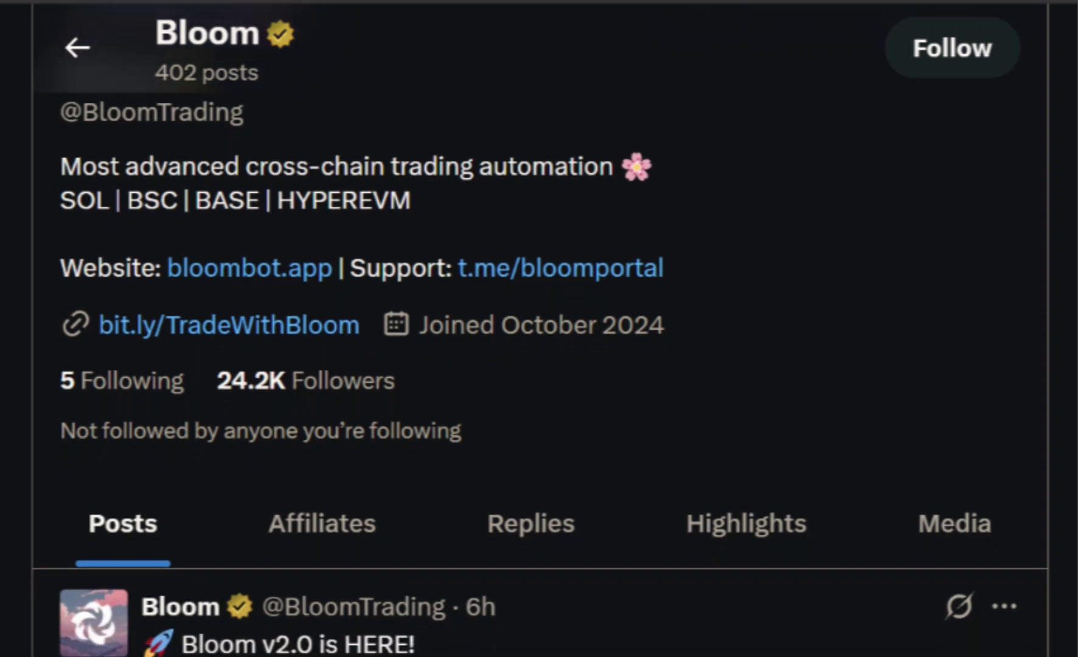
{"action": "scroll", "coordinate": [539, 365], "scroll_direction": "down", "scroll_amount": 2}
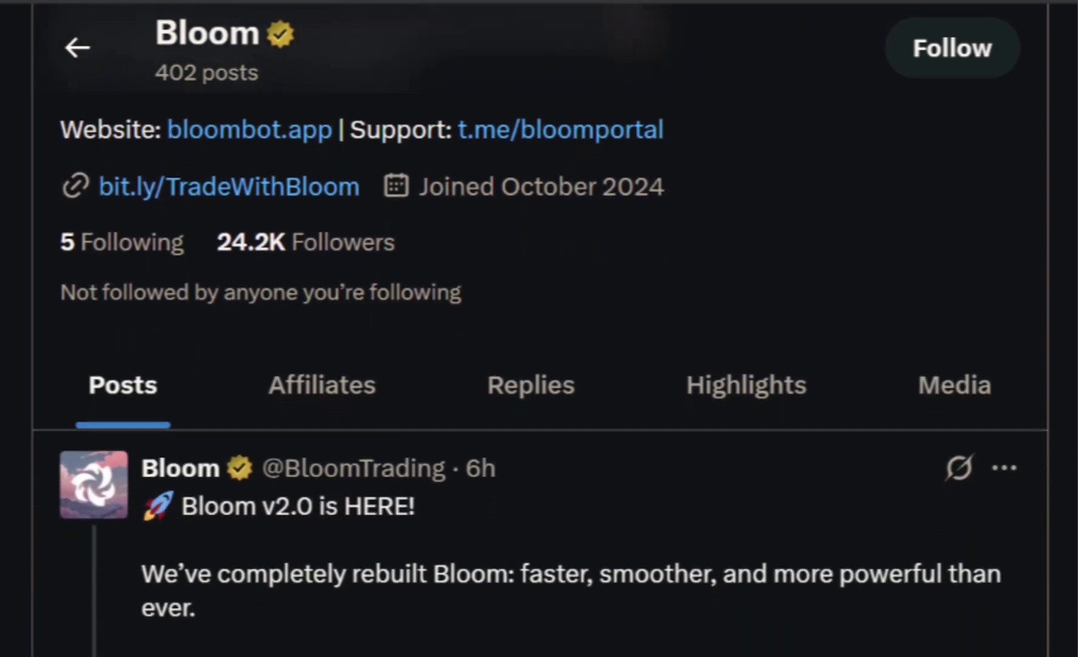
{"action": "scroll", "coordinate": [539, 364], "scroll_direction": "down", "scroll_amount": 2}
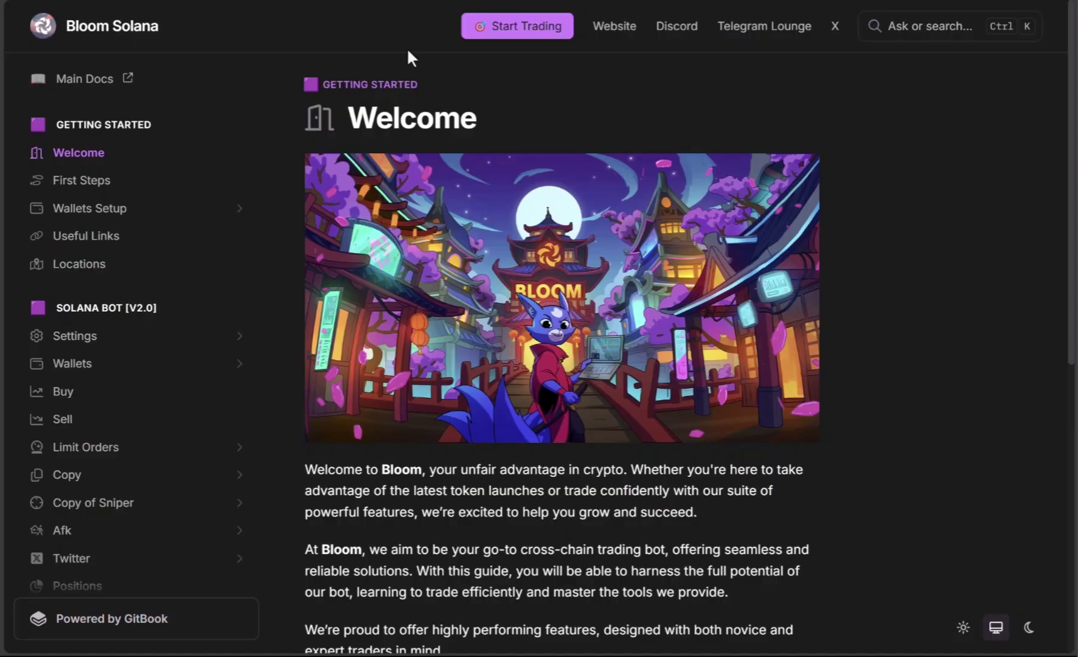
- Scroll the Bloom Docs sidebar past the Welcome guide
{"action": "scroll", "coordinate": [156, 251], "scroll_direction": "down", "scroll_amount": 4}
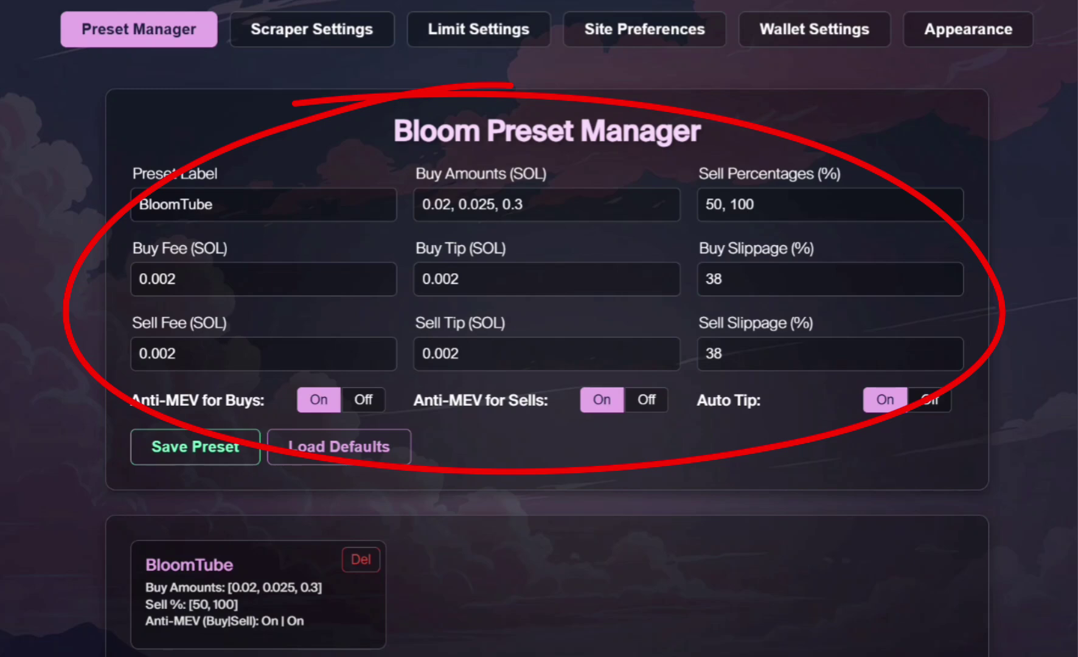
- Switch the Bloom extension settings to the Scraper Settings tab
{"action": "left_click", "coordinate": [292, 30]}
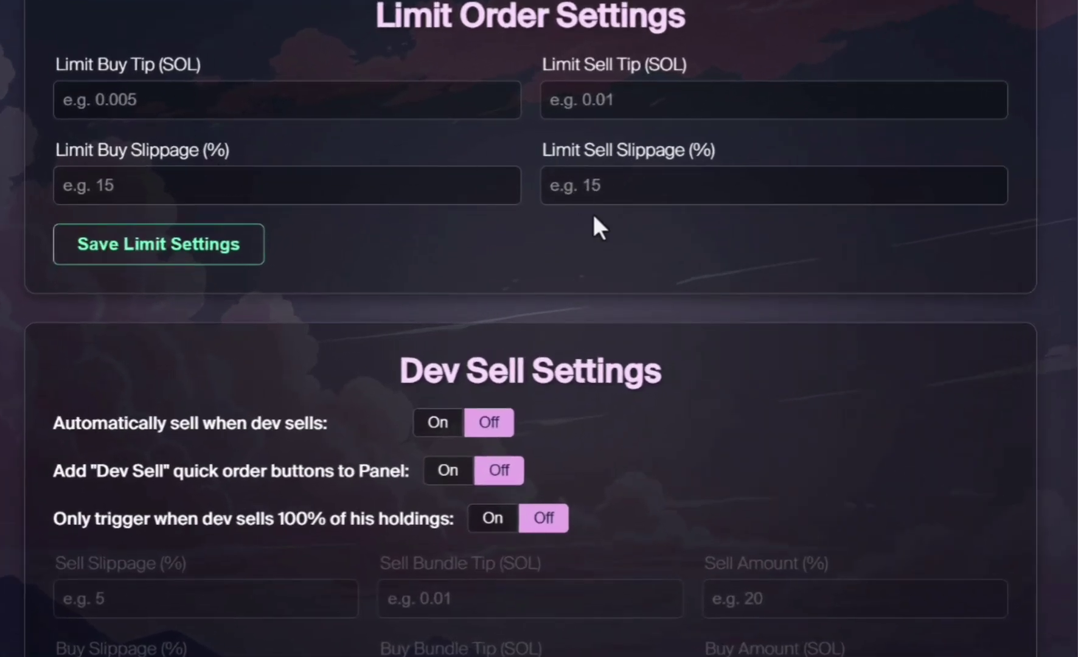
- Turn on 'Only trigger when dev sells 100% of his holdings' under Dev Sell Settings
{"action": "scroll", "coordinate": [597, 221], "scroll_direction": "down", "scroll_amount": 1}
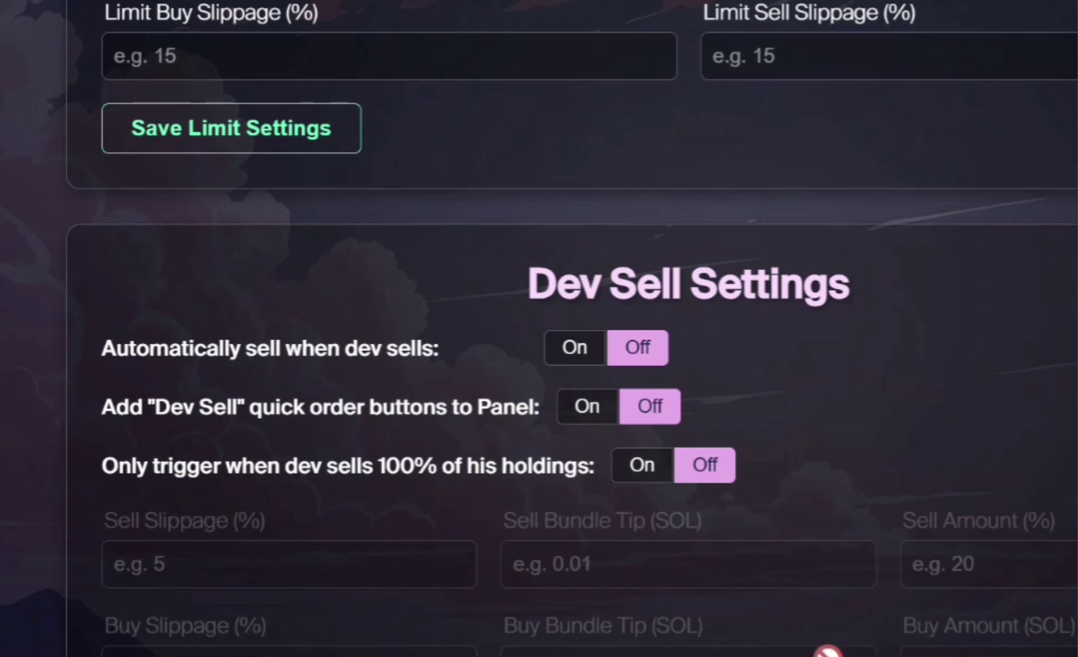
{"action": "left_click", "coordinate": [642, 465]}
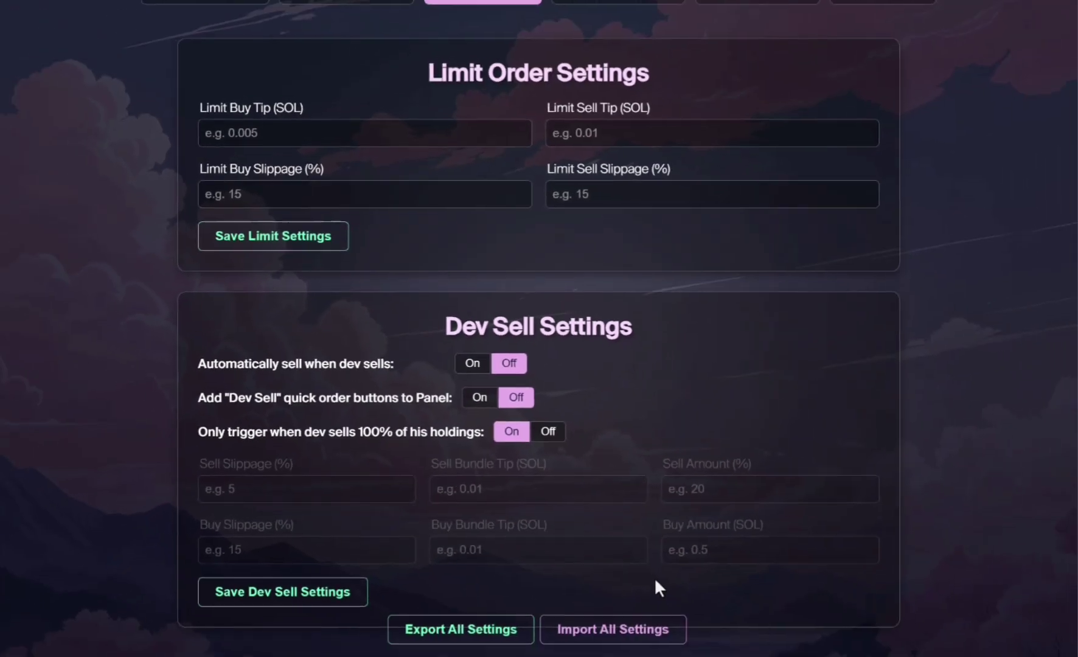
- Bring up Site Preferences and review the twelve site toggles, Axiom to Twitter, all on
{"action": "left_click", "coordinate": [617, 3]}
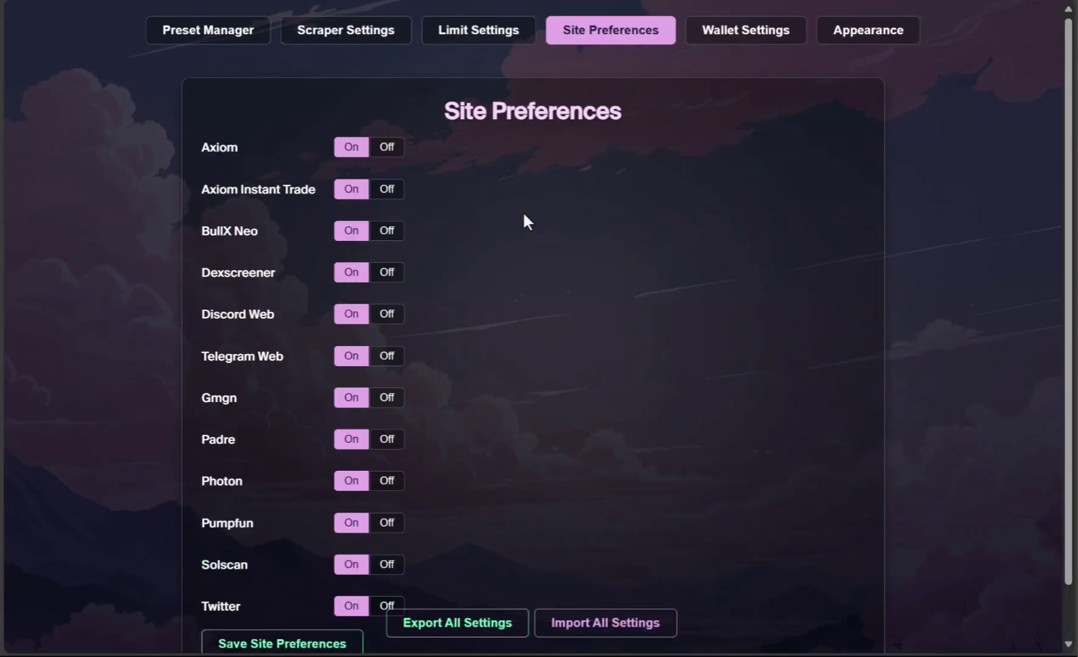
{"action": "scroll", "coordinate": [523, 214], "scroll_direction": "down", "scroll_amount": 1}
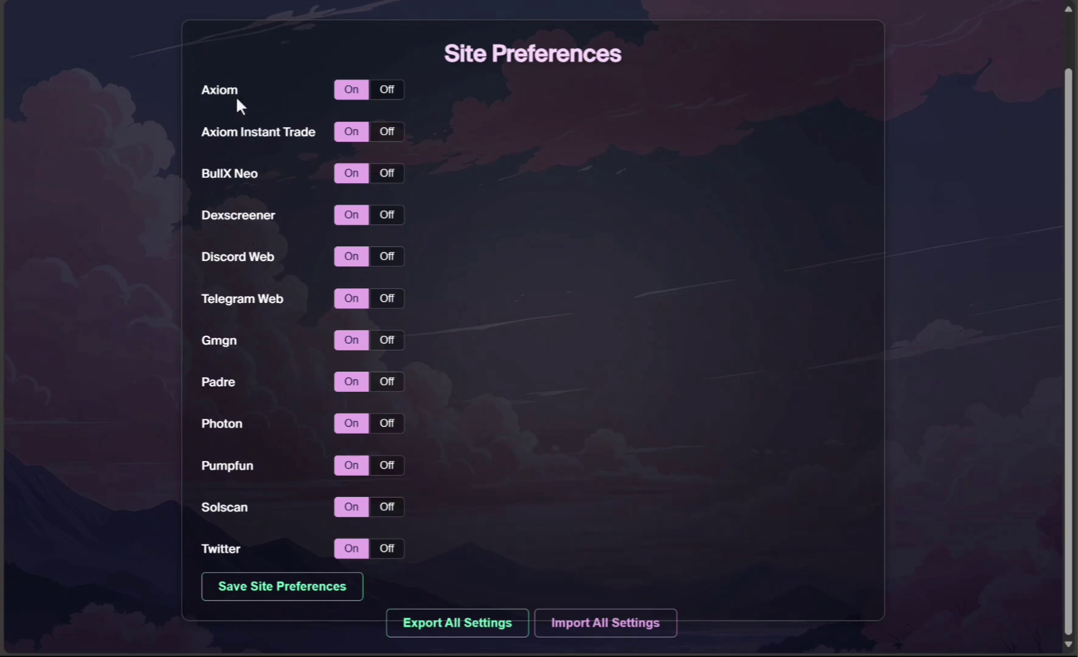
{"action": "scroll", "coordinate": [740, 40], "scroll_direction": "up", "scroll_amount": 1}
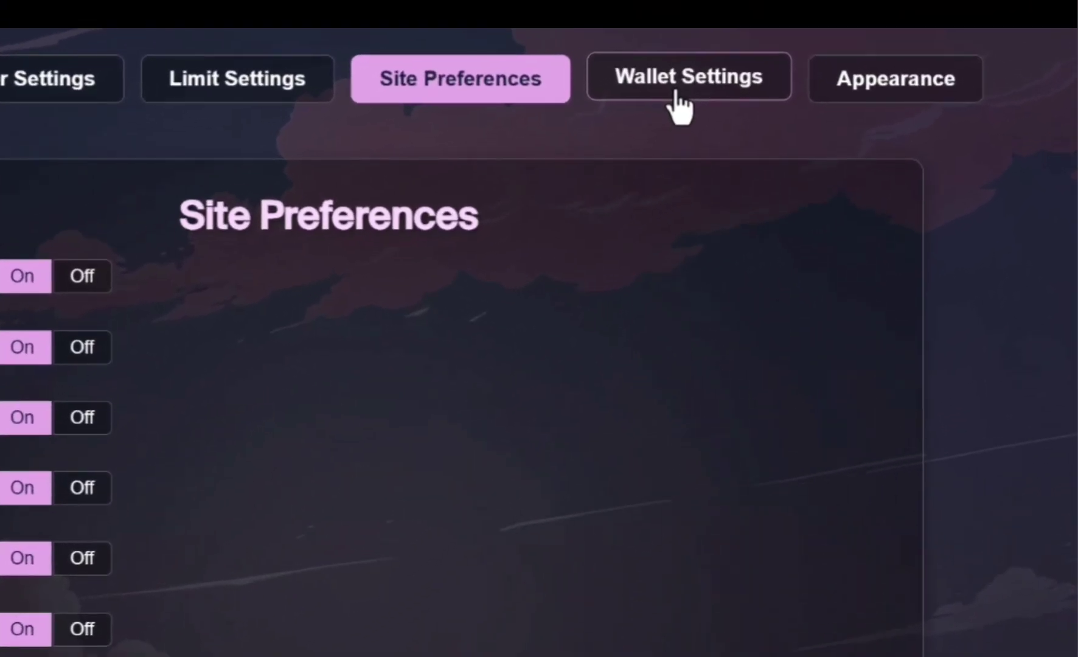
- Set Buy Amount Distribution to Split Amount in Wallet Settings
{"action": "left_click", "coordinate": [678, 91]}
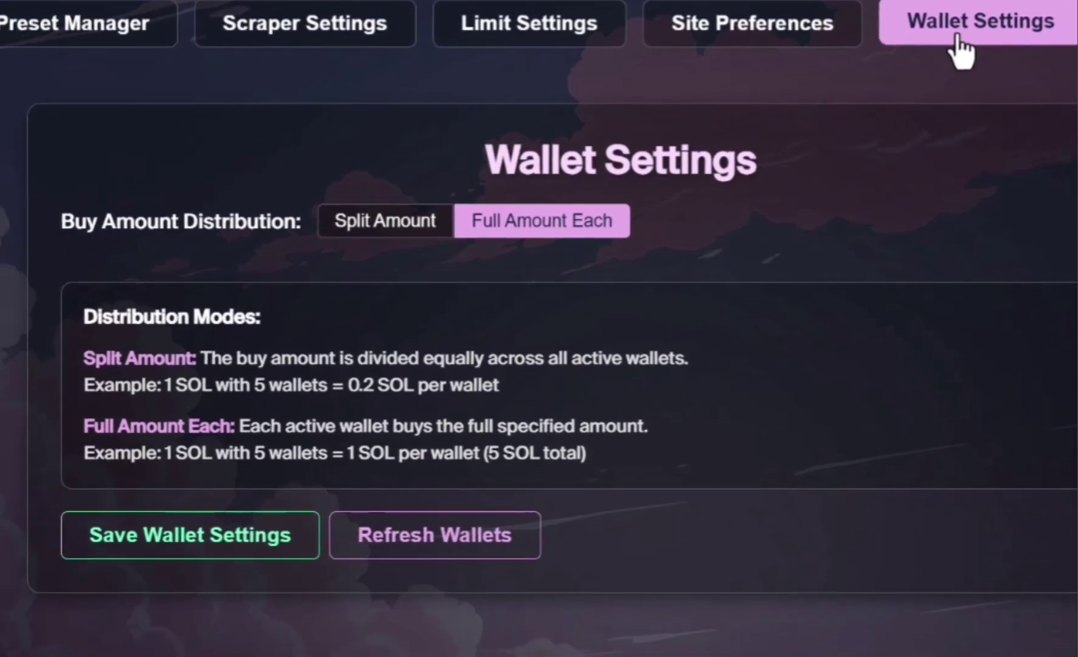
{"action": "left_click", "coordinate": [385, 220]}
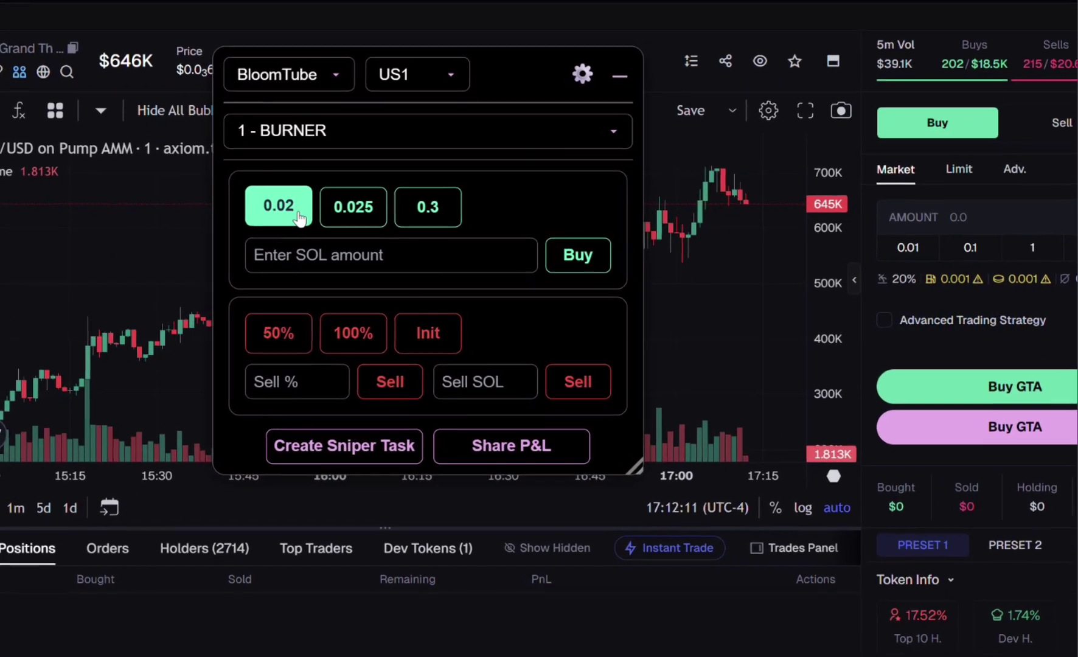
- Buy 0.02 SOL of GTA from wallet 1 - BURNER using the BloomTube preset
{"action": "left_click", "coordinate": [298, 214]}
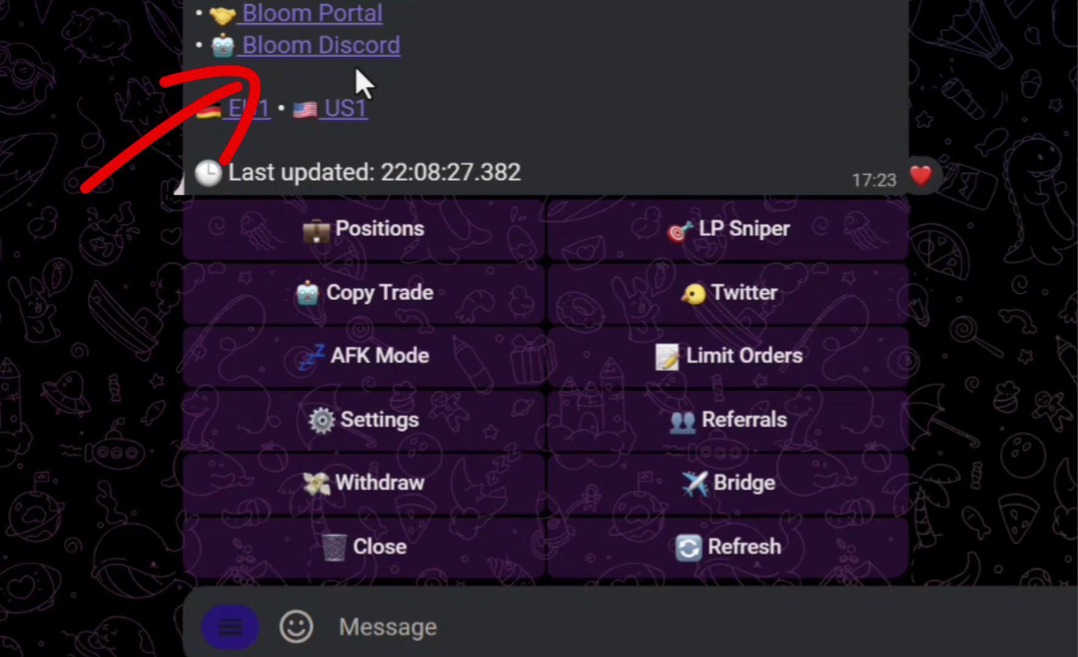
- Choose Copy Trade from the Bloom Solana bot's main menu
{"action": "left_click", "coordinate": [261, 298]}
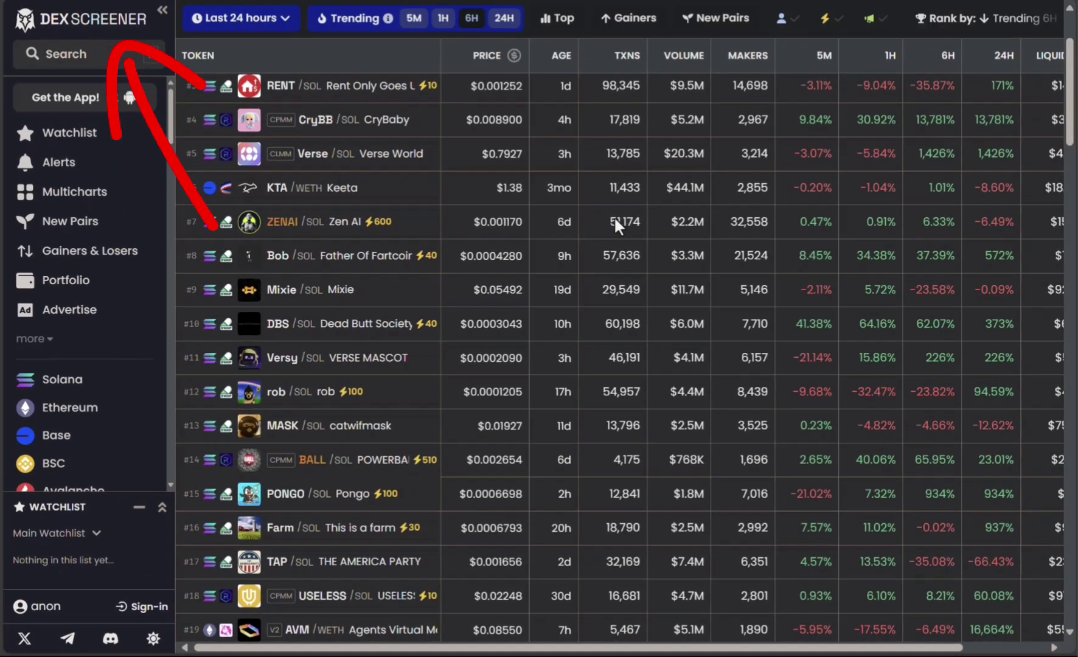
- Open the catwifmask MASK/SOL pair and zoom its chart into recent days
{"action": "scroll", "coordinate": [614, 215], "scroll_direction": "up", "scroll_amount": 2}
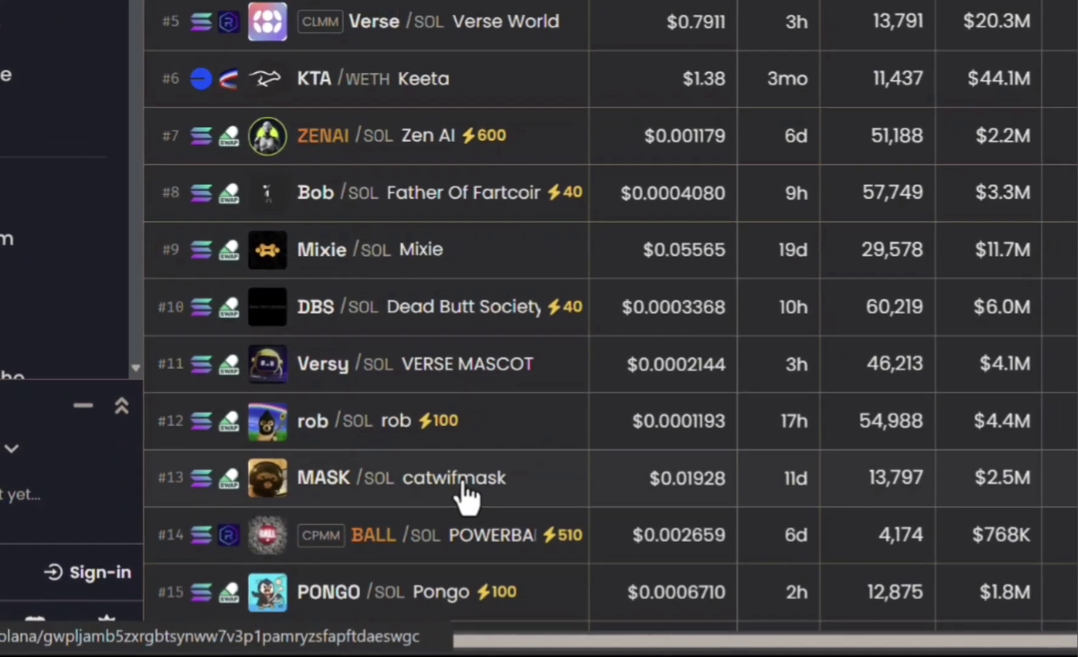
{"action": "left_click", "coordinate": [456, 492]}
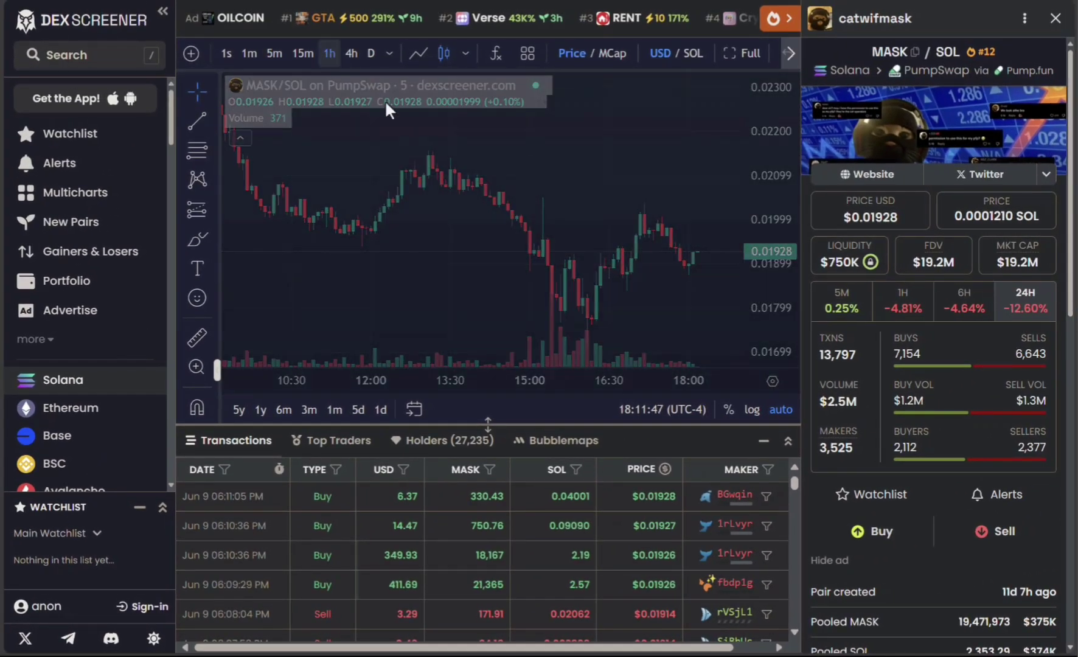
{"action": "scroll", "coordinate": [527, 238], "scroll_direction": "up", "scroll_amount": 5}
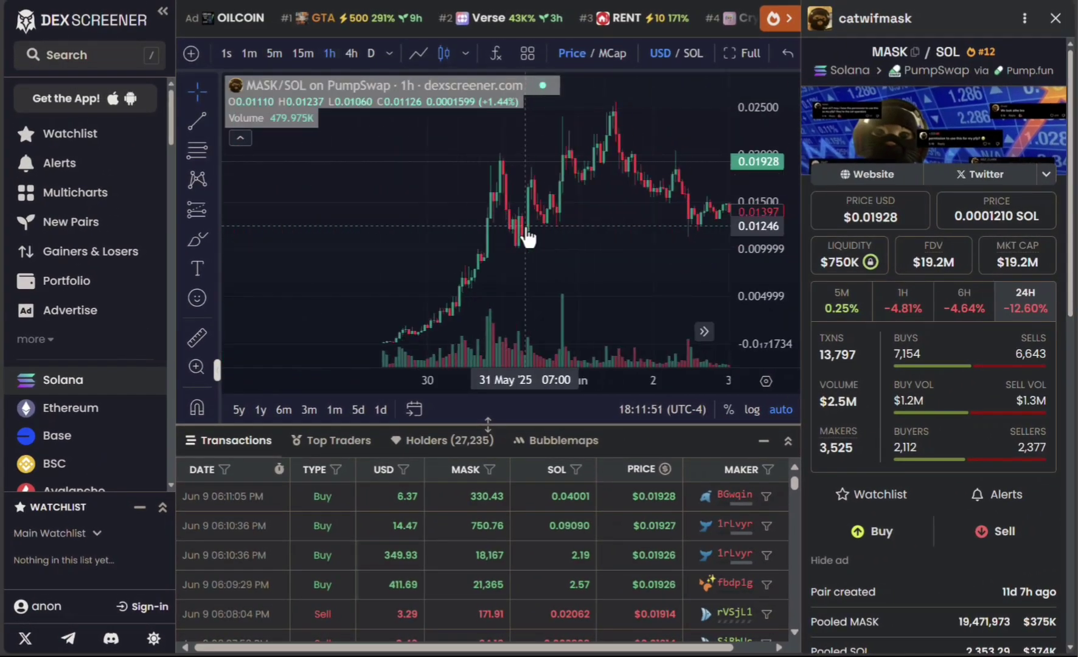
{"action": "scroll", "coordinate": [527, 237], "scroll_direction": "up", "scroll_amount": 3}
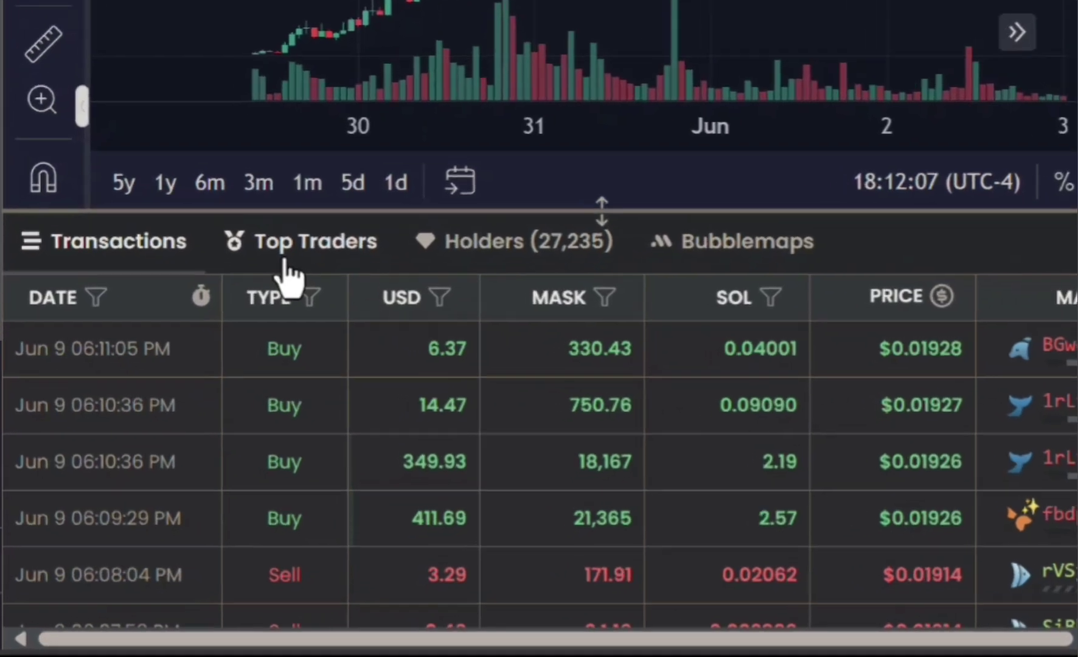
- Show the MASK/SOL pair's 30-day top traders sorted by PNL descending, led by $103.6K
{"action": "left_click", "coordinate": [284, 263]}
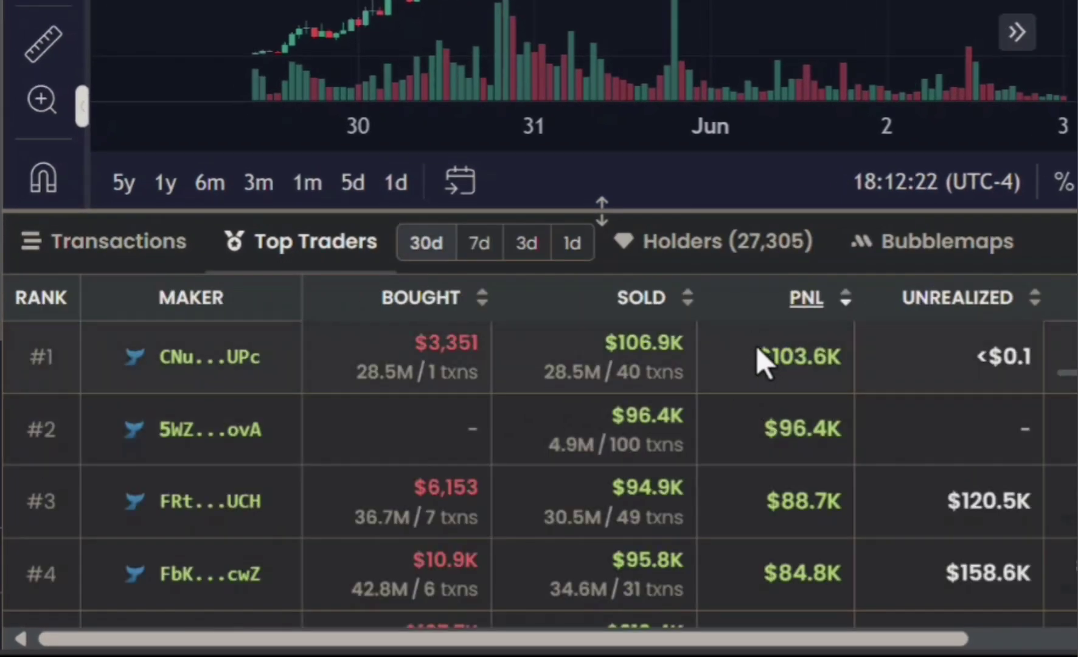
{"action": "left_click", "coordinate": [787, 317]}
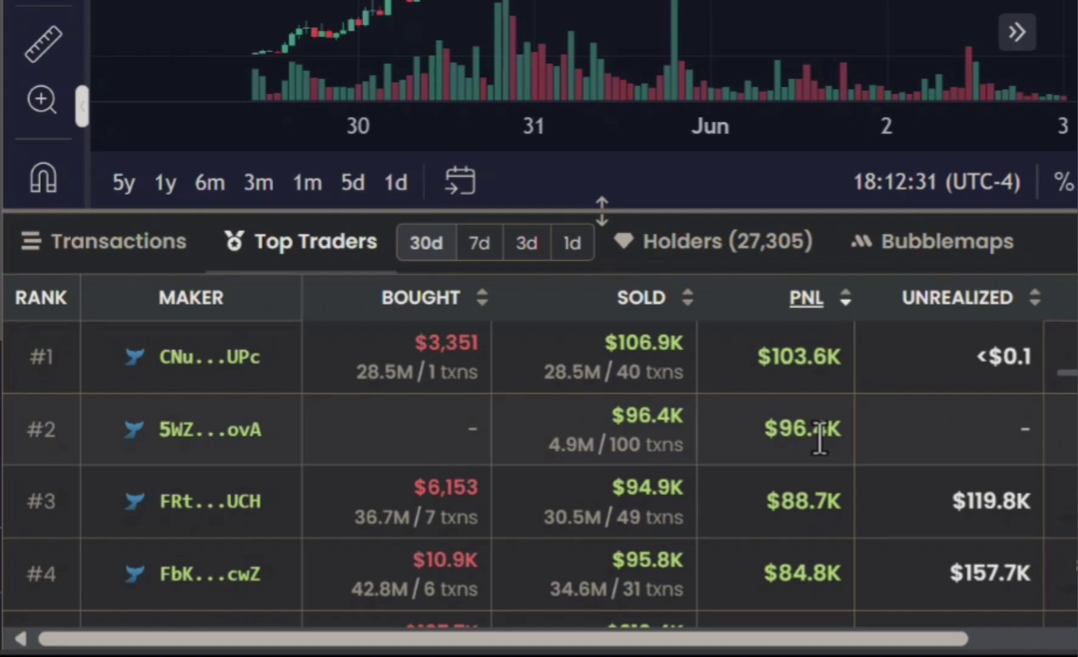
{"action": "scroll", "coordinate": [793, 568], "scroll_direction": "down", "scroll_amount": 3}
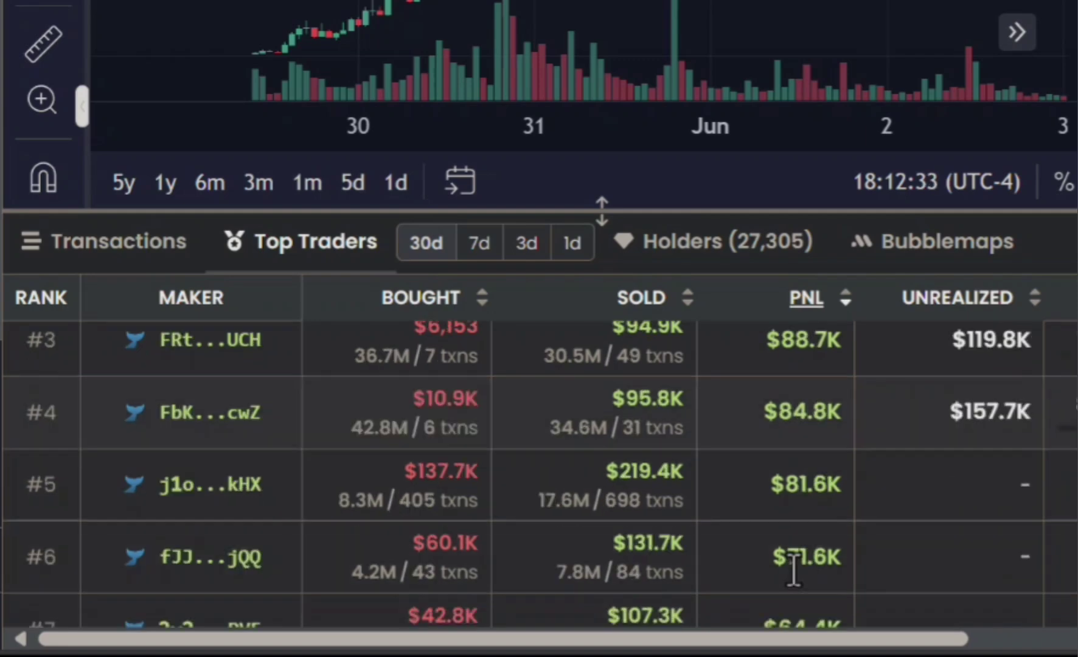
{"action": "scroll", "coordinate": [794, 568], "scroll_direction": "down", "scroll_amount": 2}
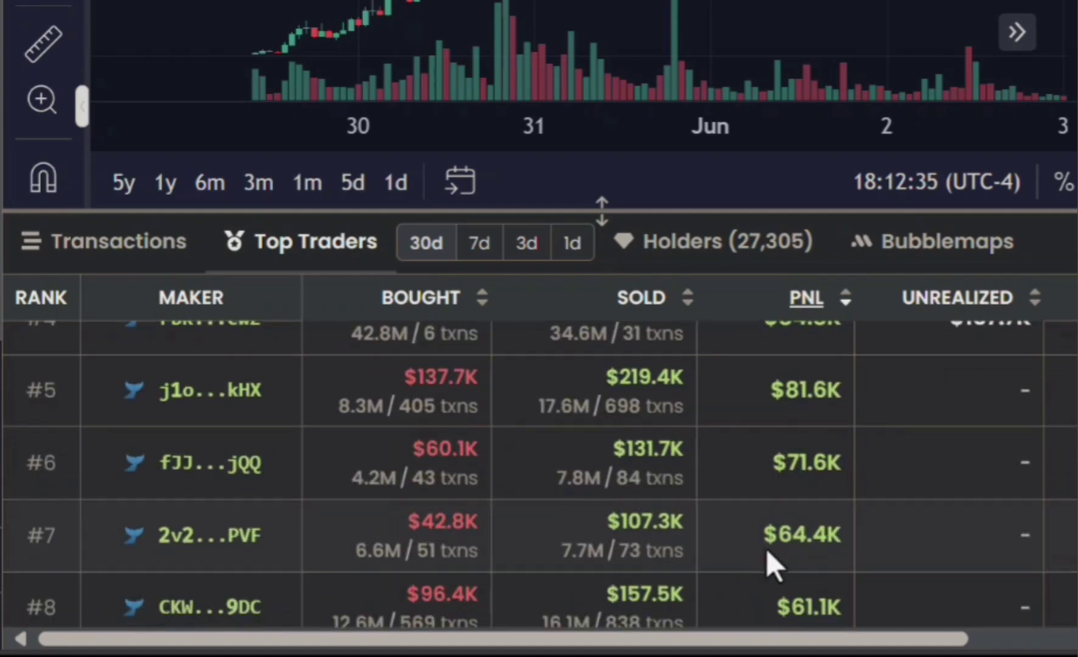
{"action": "scroll", "coordinate": [771, 585], "scroll_direction": "up", "scroll_amount": 1}
{"action": "scroll", "coordinate": [771, 584], "scroll_direction": "up", "scroll_amount": 3}
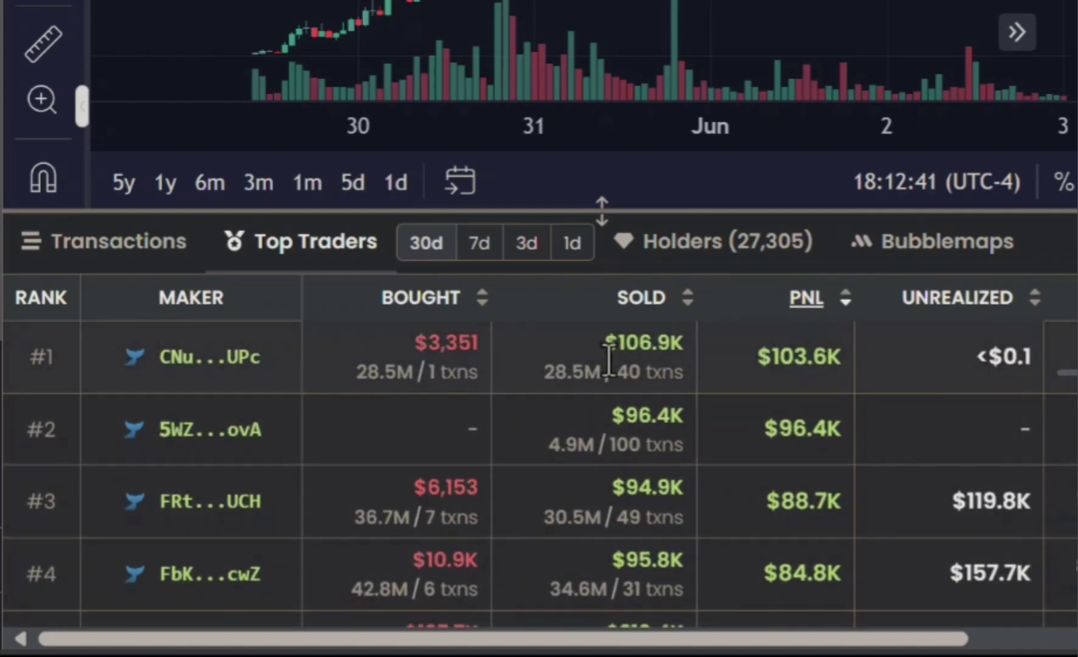
{"action": "scroll", "coordinate": [921, 362], "scroll_direction": "right", "scroll_amount": 3}
{"action": "scroll", "coordinate": [833, 354], "scroll_direction": "right", "scroll_amount": 1}
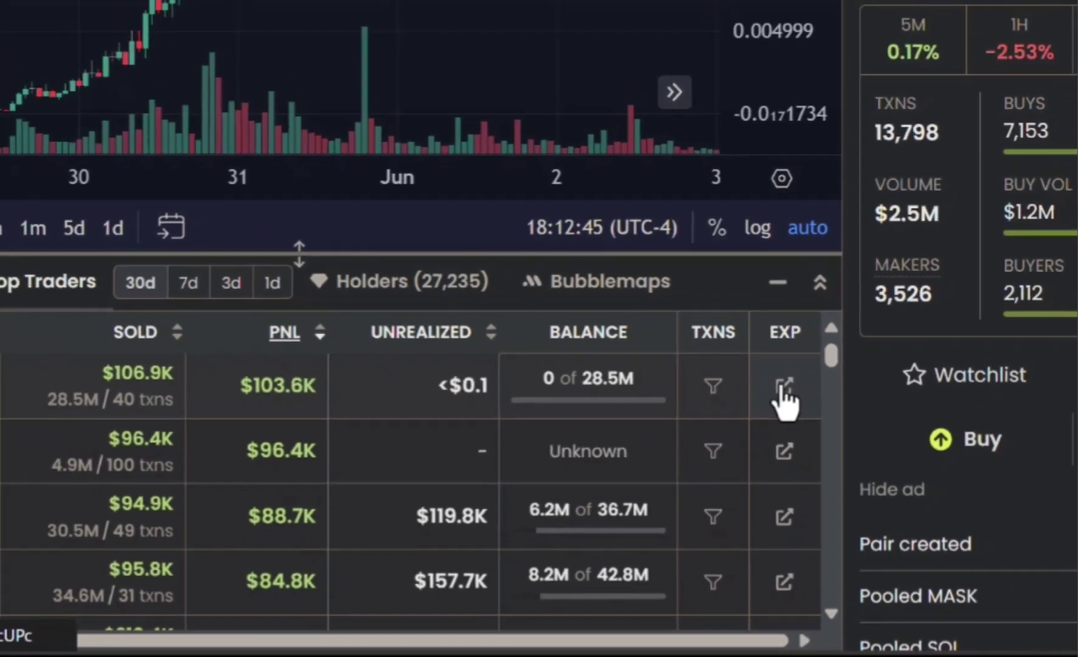
- Open the #1 MASK trader's Birdeye wallet profile from the EXP column link
{"action": "left_click", "coordinate": [788, 360]}
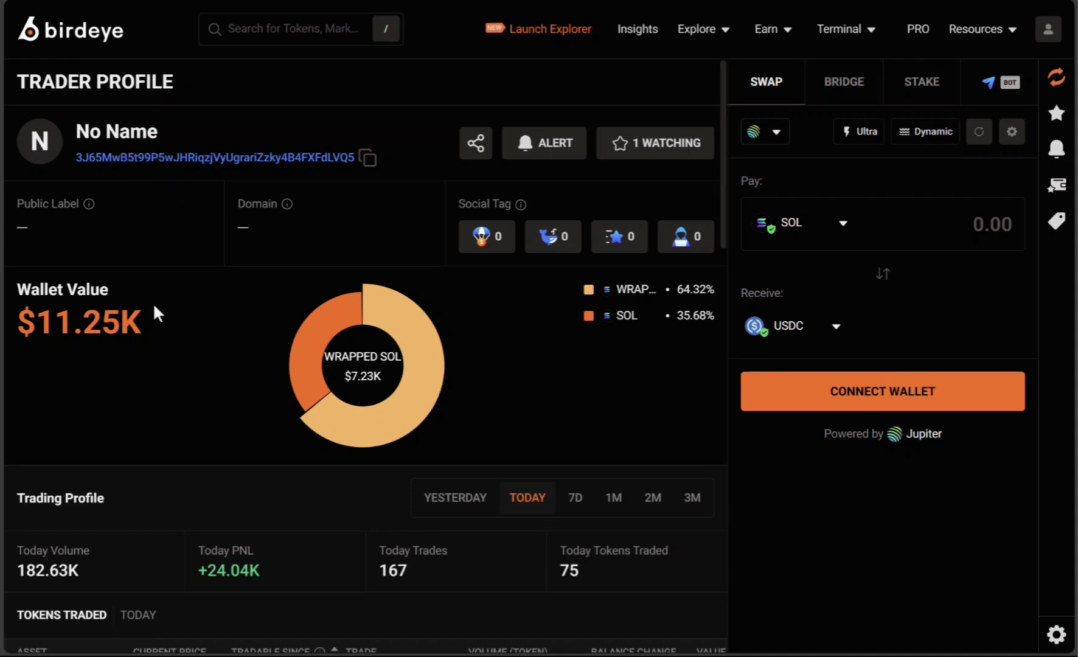
{"action": "scroll", "coordinate": [152, 302], "scroll_direction": "down", "scroll_amount": 1}
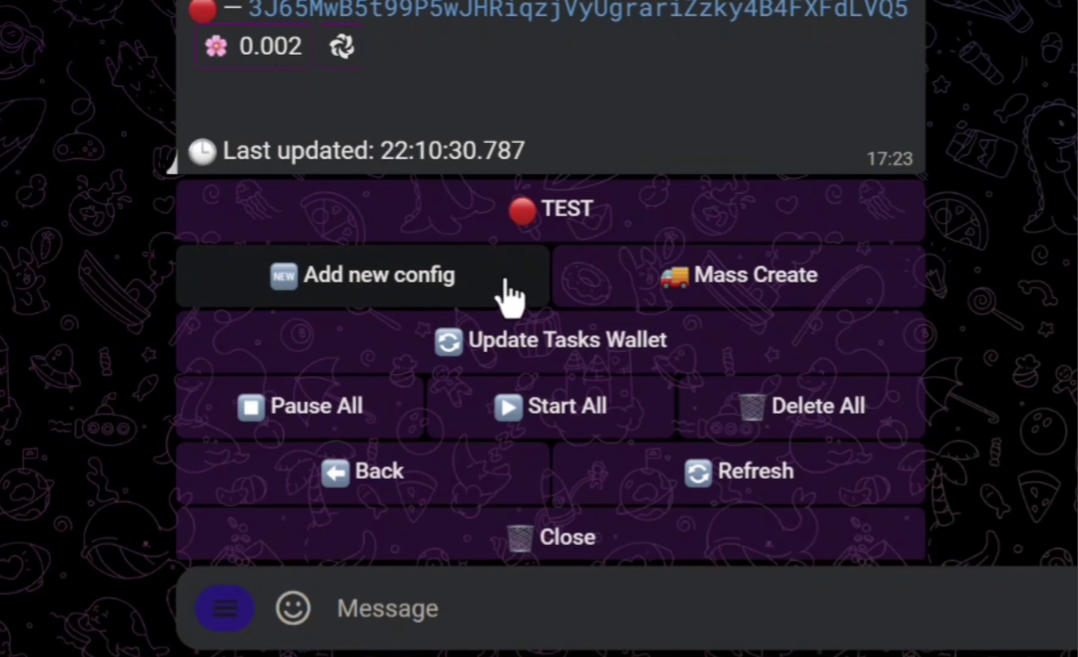
- Open the TEST config's settings page showing BURNER wallet, max buy 0.12 SOL, Follow Sells on
{"action": "left_click", "coordinate": [614, 233]}
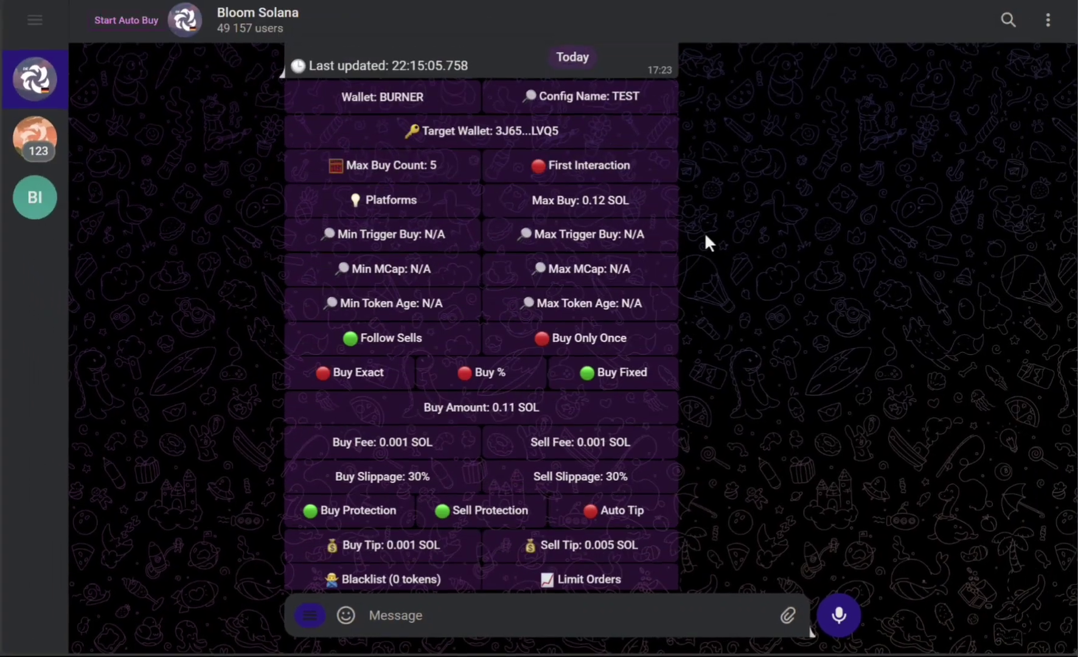
{"action": "scroll", "coordinate": [703, 233], "scroll_direction": "down", "scroll_amount": 1}
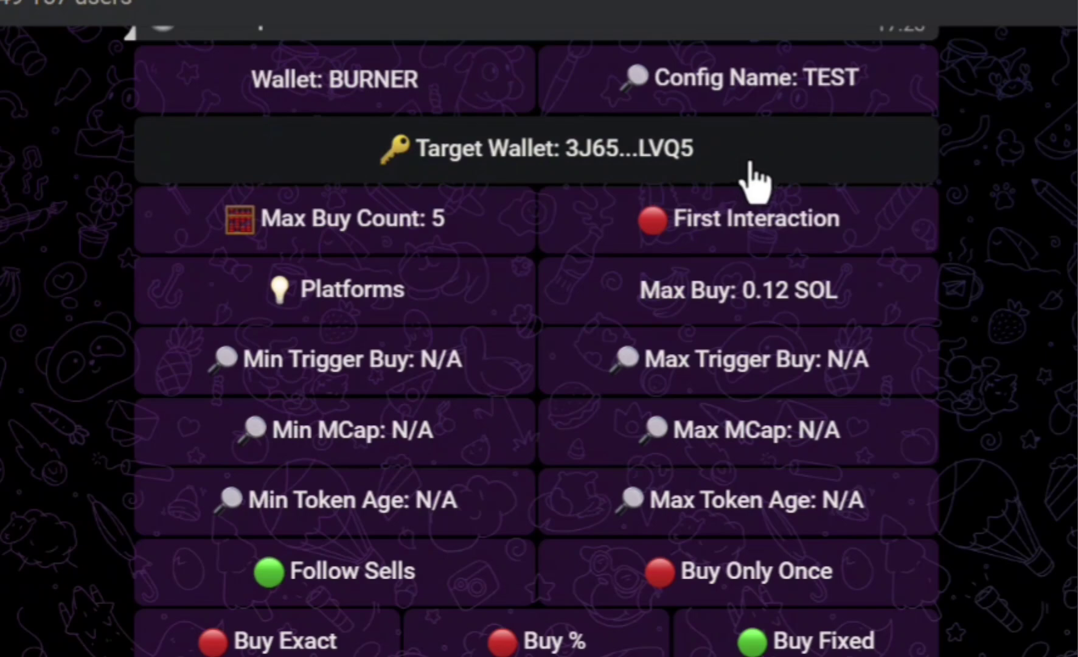
{"action": "left_click", "coordinate": [502, 316]}
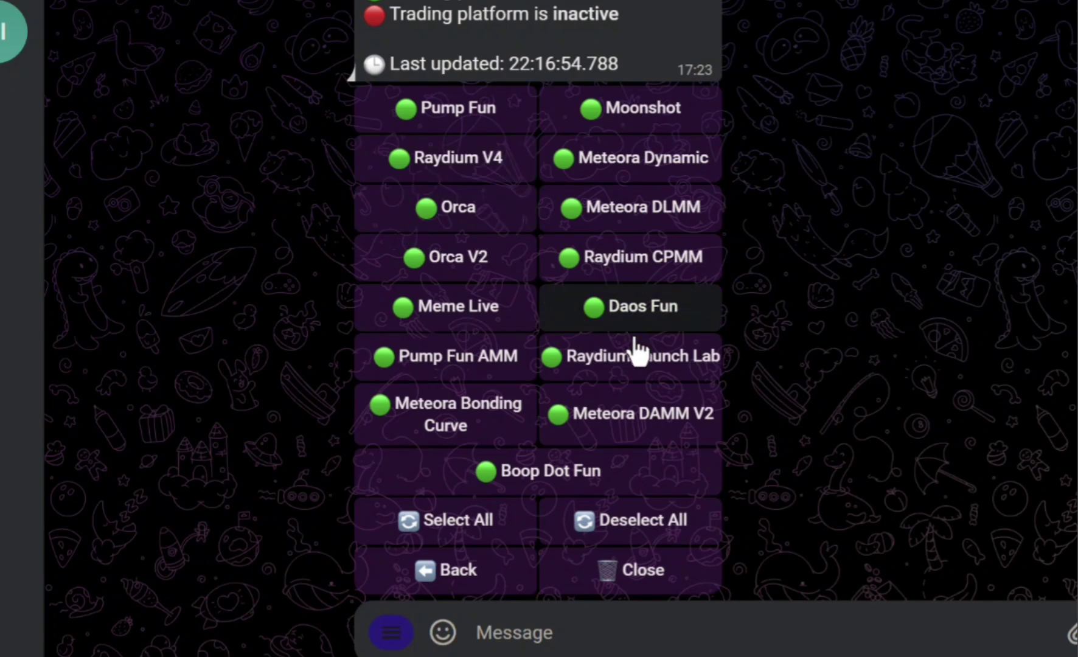
{"action": "scroll", "coordinate": [645, 395], "scroll_direction": "up", "scroll_amount": 5}
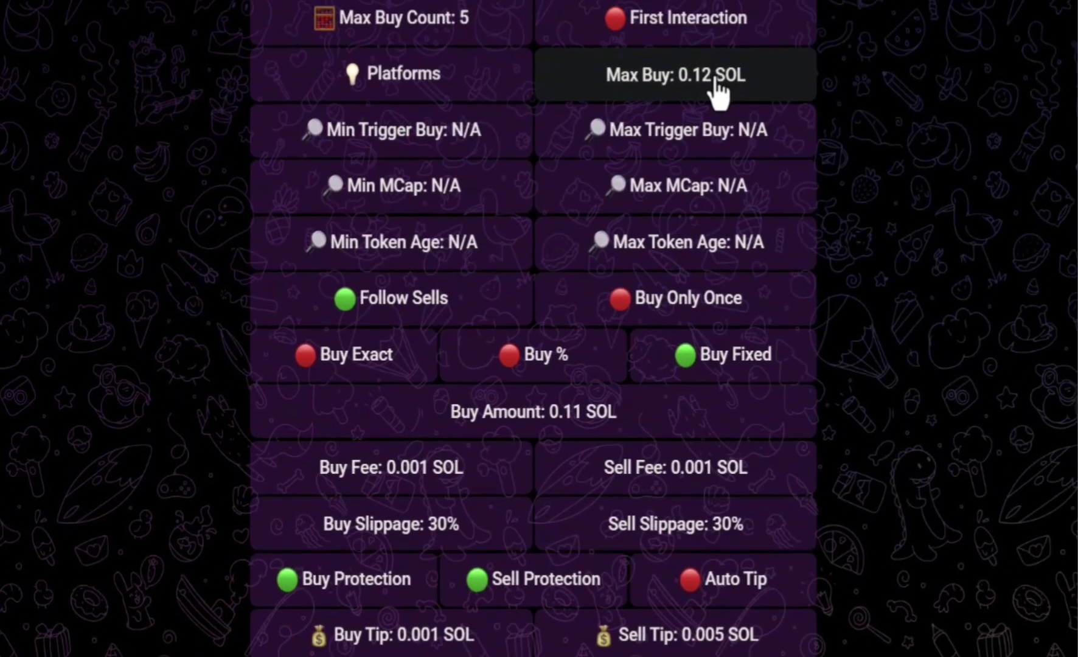